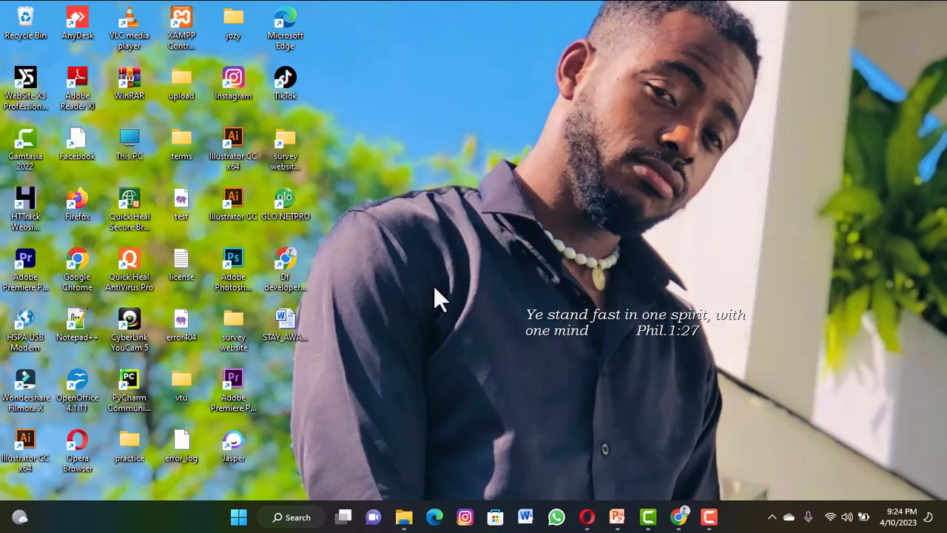
# Open Command Prompt and run the python command to check whether Python is installed.
pyautogui.click(298, 518)
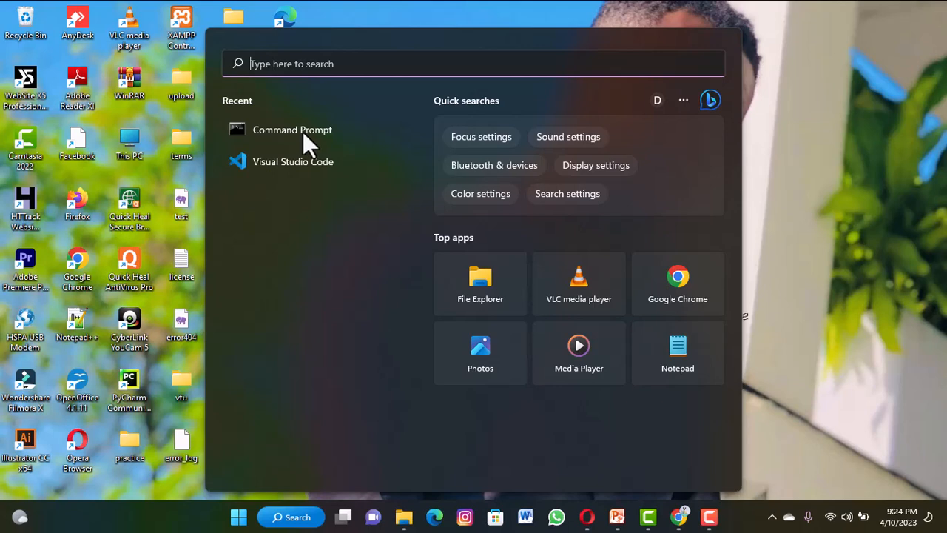
pyautogui.click(303, 132)
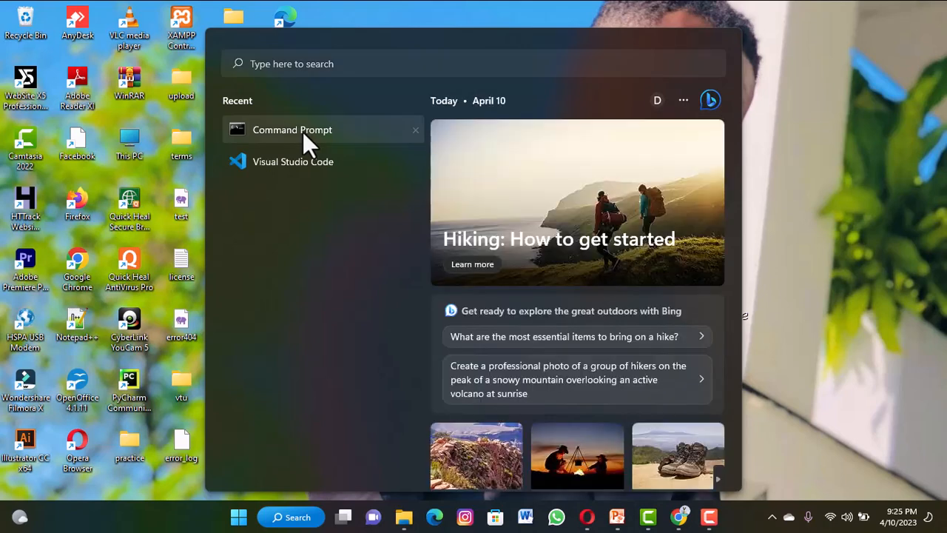
pyautogui.click(320, 130)
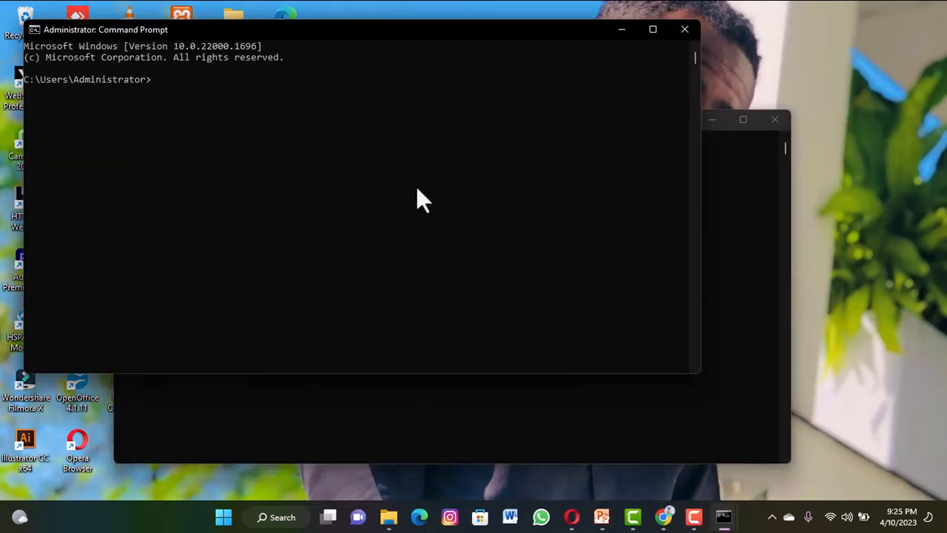
pyautogui.click(263, 87)
pyautogui.write('python')
pyautogui.press('Return')
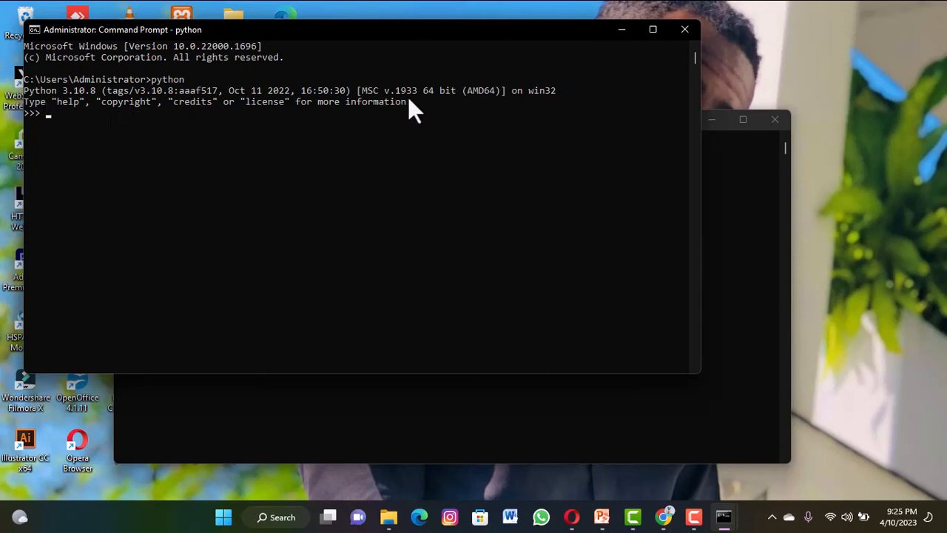
# Highlight the Python version output, then clear the desktop by minimizing that Command Prompt window and closing the unused one.
pyautogui.moveTo(411, 102); pyautogui.dragTo(24, 92)
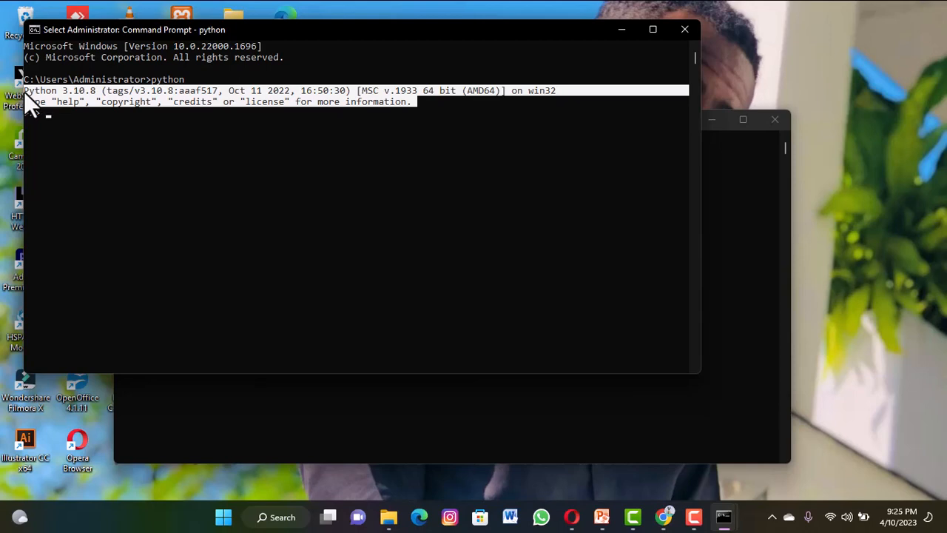
pyautogui.click(24, 92)
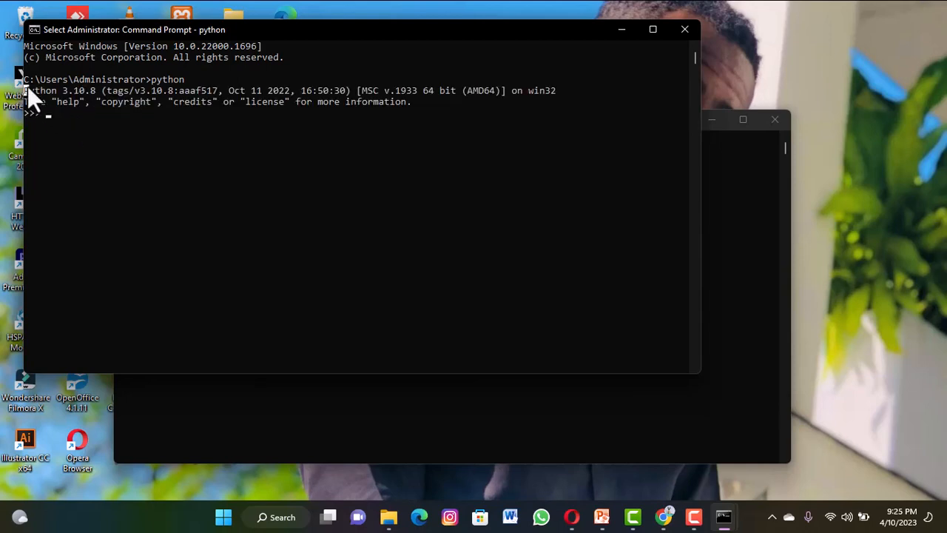
pyautogui.moveTo(26, 90); pyautogui.dragTo(416, 104)
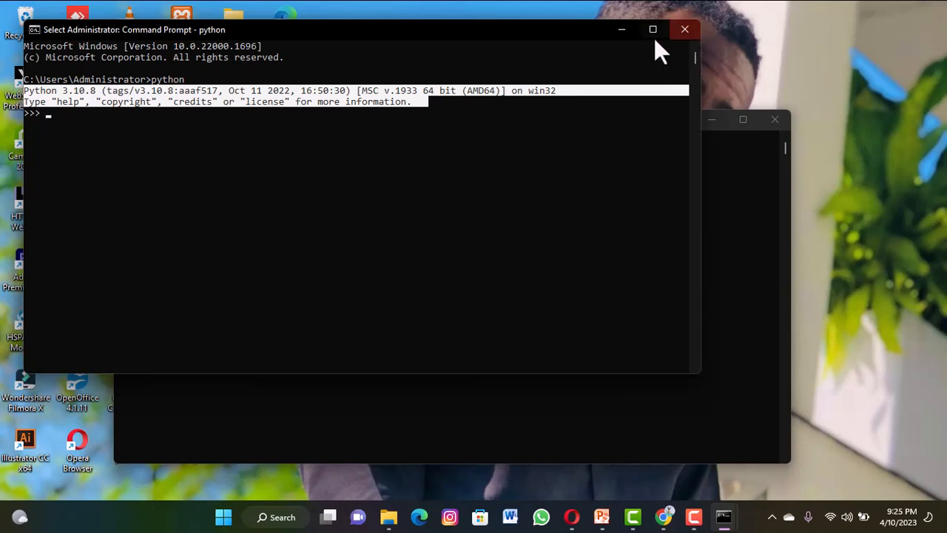
pyautogui.click(631, 34)
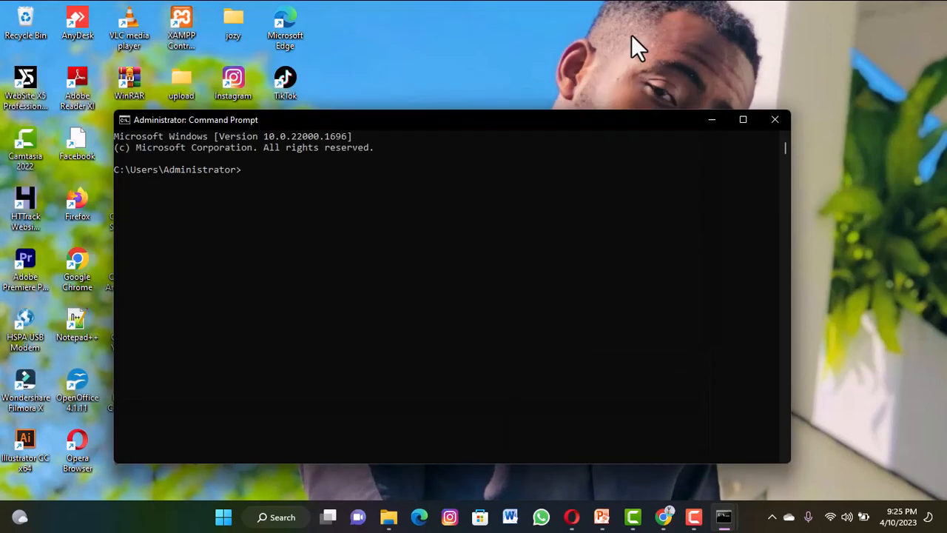
pyautogui.click(775, 119)
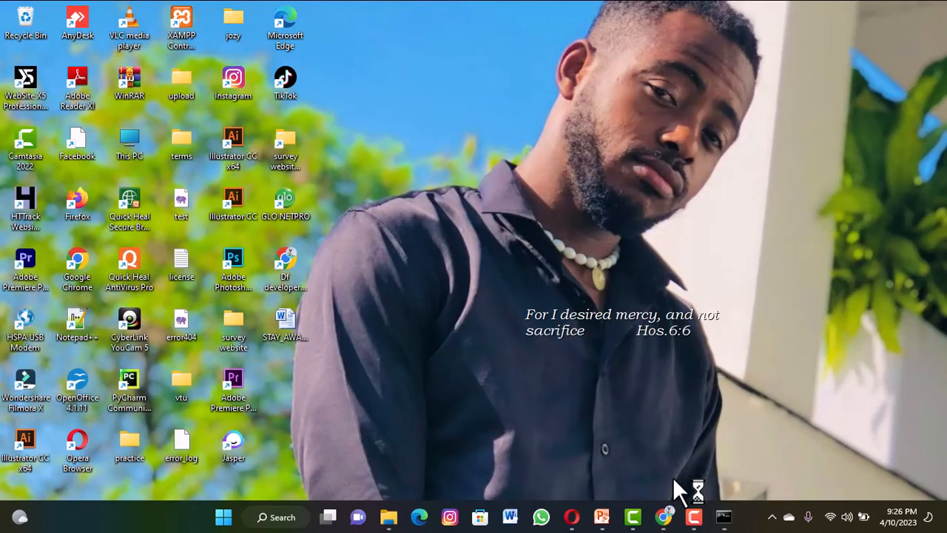
# Switch to Google Chrome and load python.org in a new tab.
pyautogui.click(663, 518)
pyautogui.click(663, 518)
pyautogui.click(665, 518)
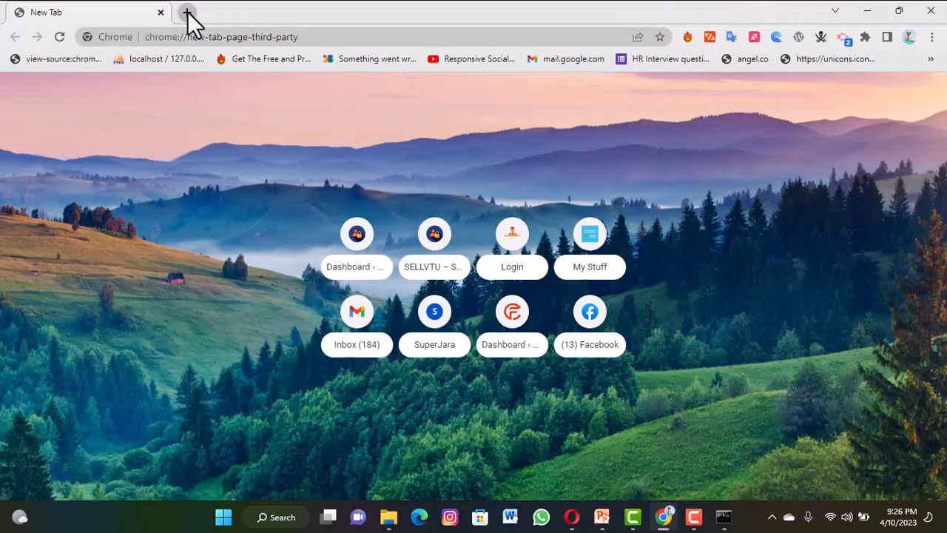
pyautogui.click(186, 12)
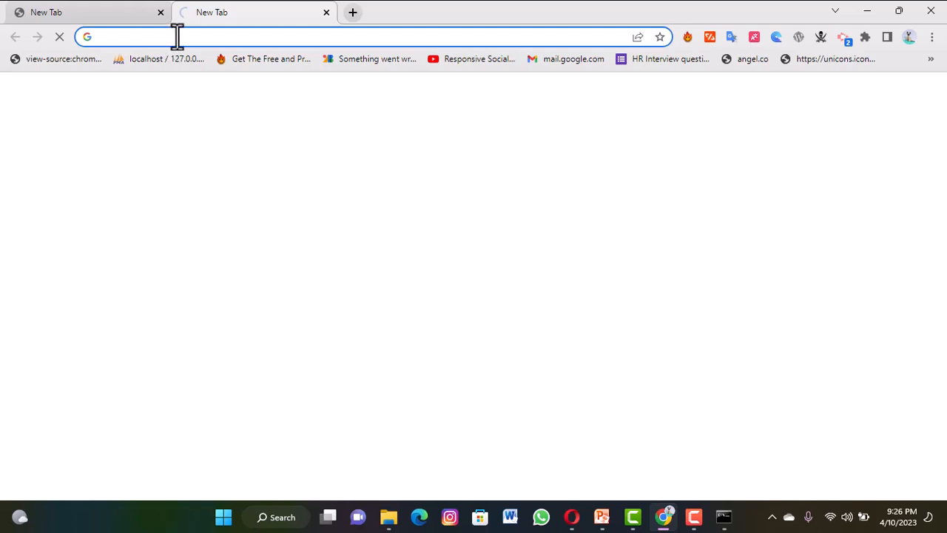
pyautogui.write('page-third-party')
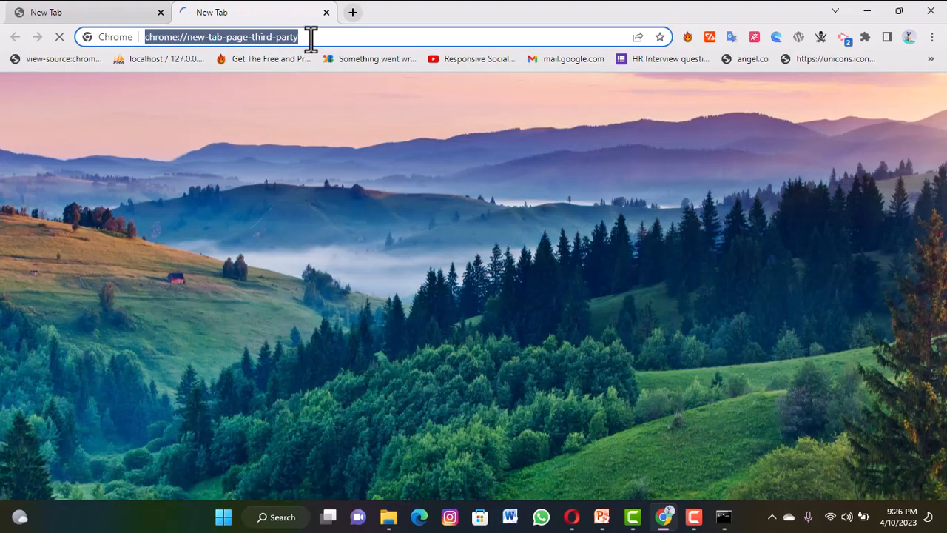
pyautogui.press('BackSpace')
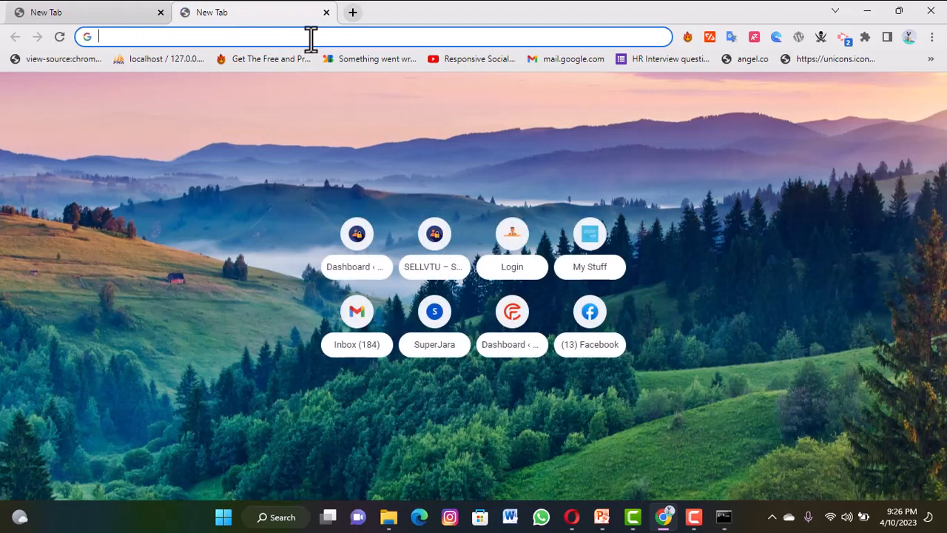
pyautogui.write('py')
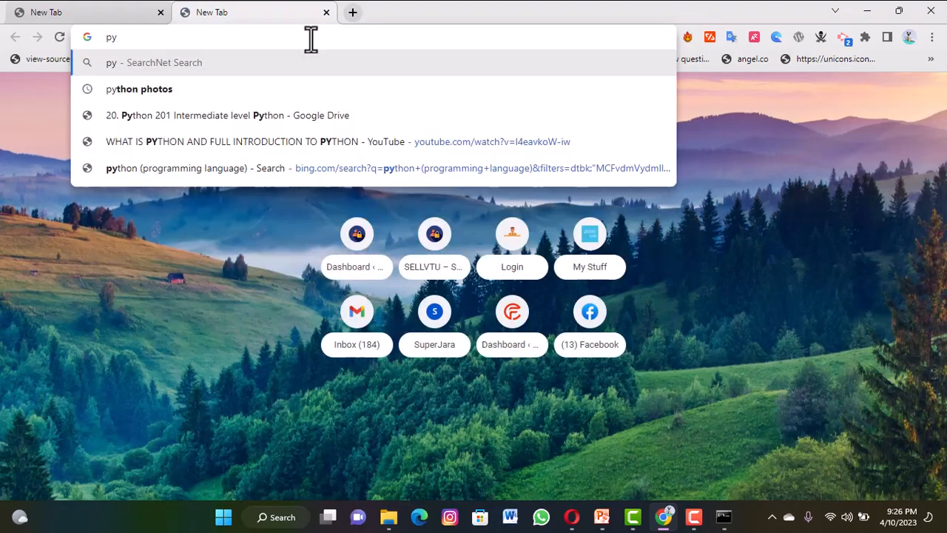
pyautogui.write('thon')
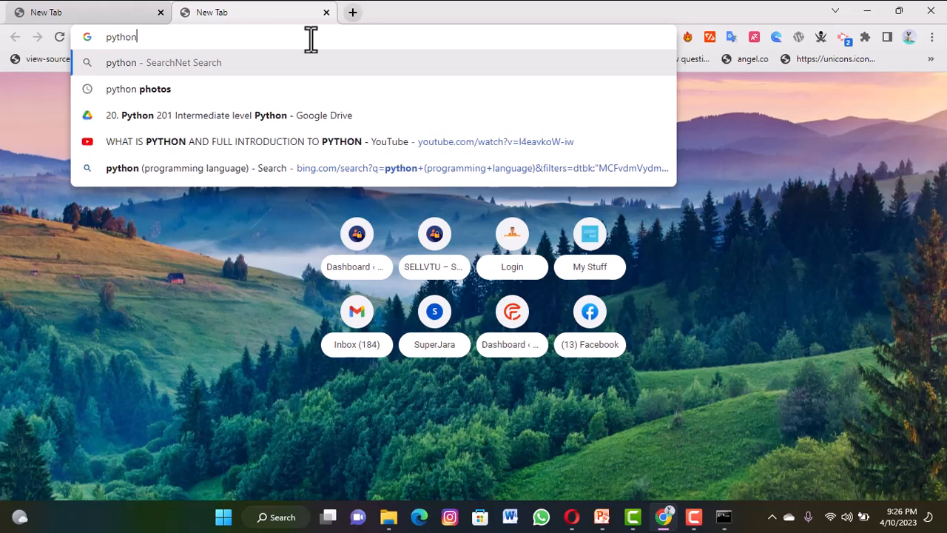
pyautogui.write('.')
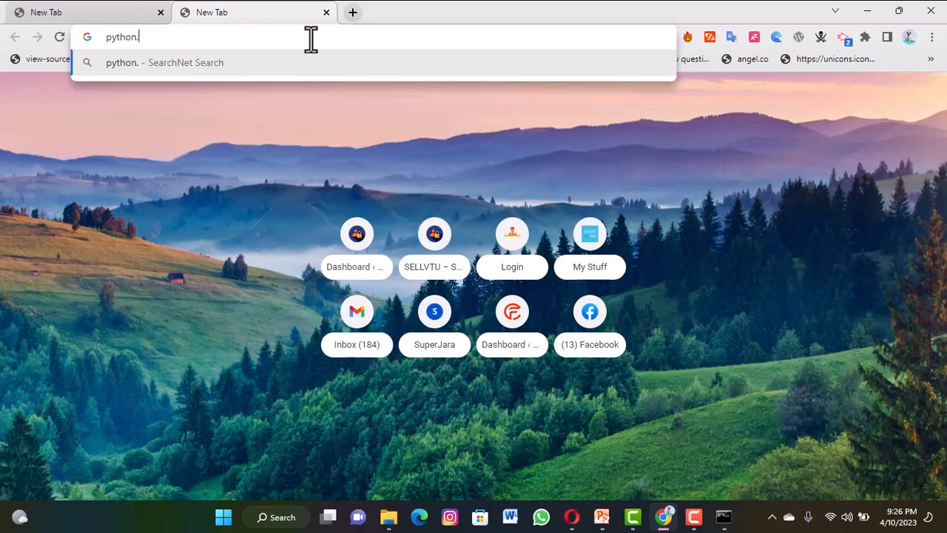
pyautogui.write('org')
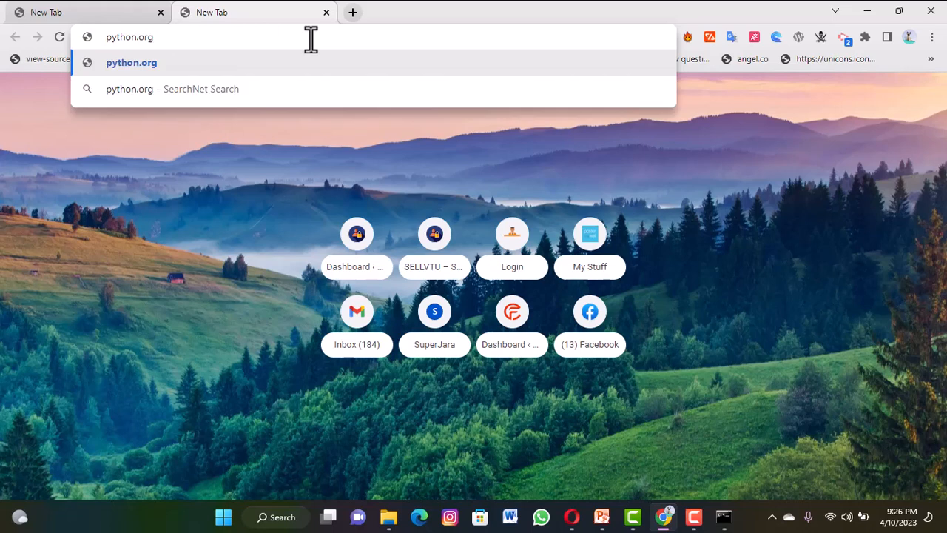
pyautogui.press('Return')
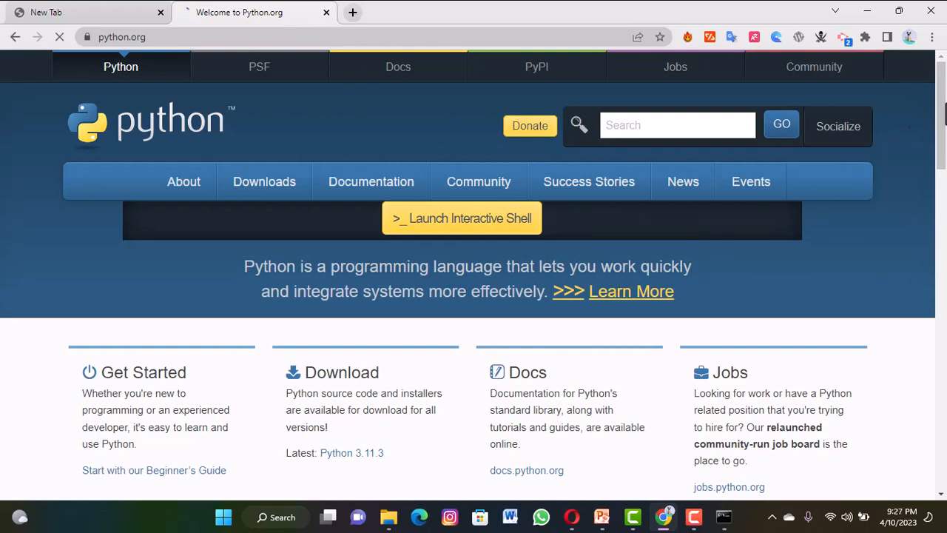
# Look over the Python homepage and download the Python 3.11.3 installer for Windows.
pyautogui.moveTo(944, 104); pyautogui.dragTo(0, 177)
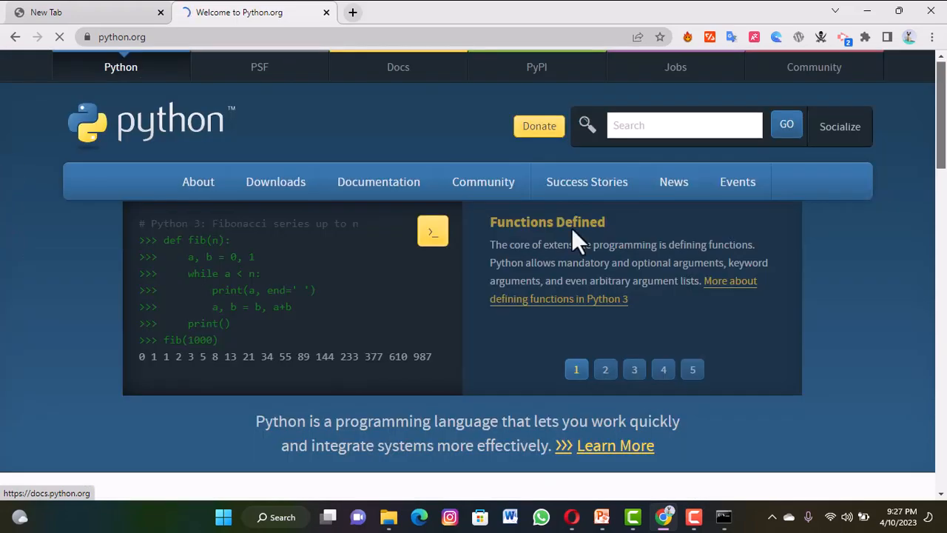
pyautogui.moveTo(572, 227); pyautogui.dragTo(945, 185)
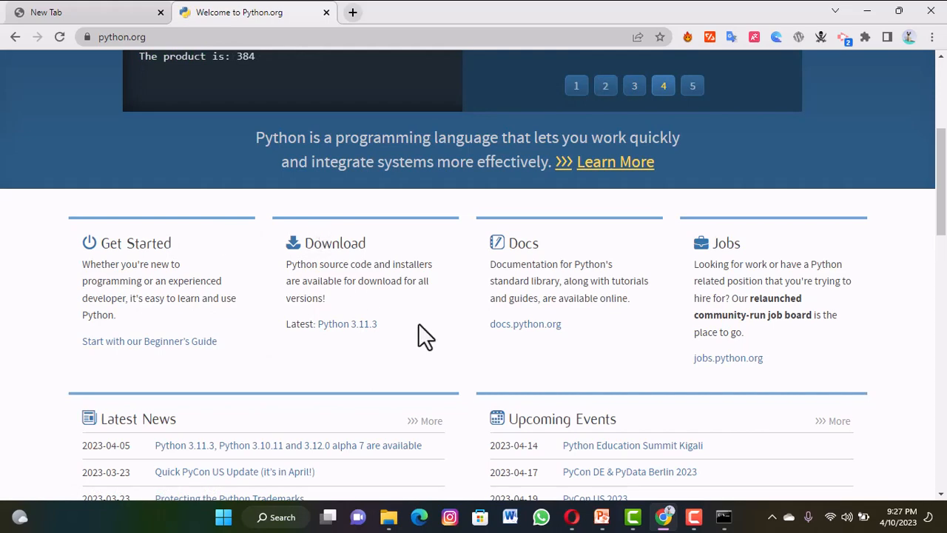
pyautogui.moveTo(942, 222); pyautogui.dragTo(941, 145)
pyautogui.moveTo(501, 272)
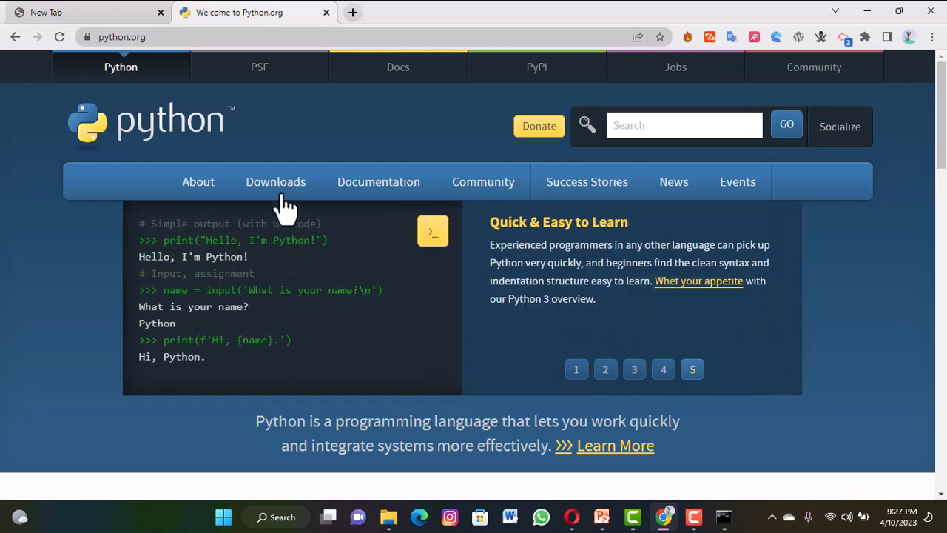
pyautogui.moveTo(284, 198)
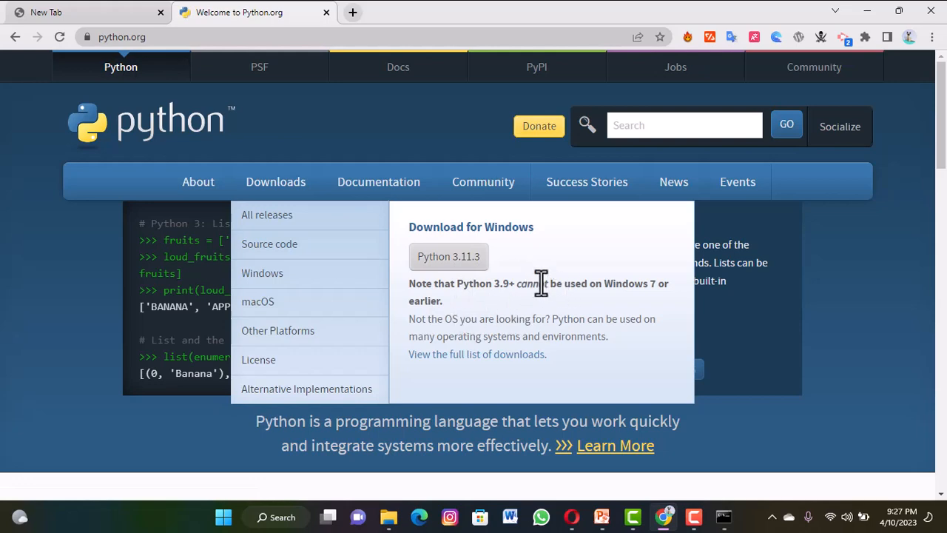
pyautogui.click(461, 265)
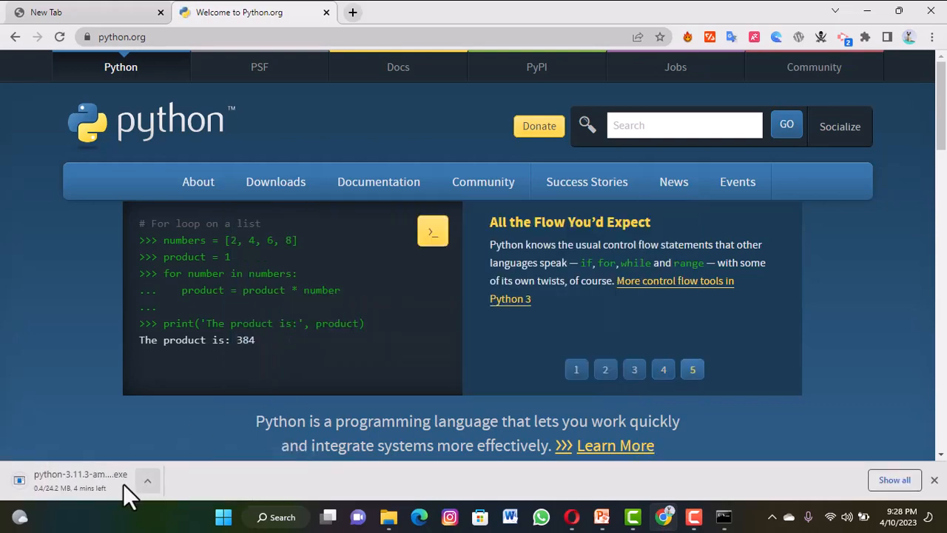
pyautogui.click(147, 482)
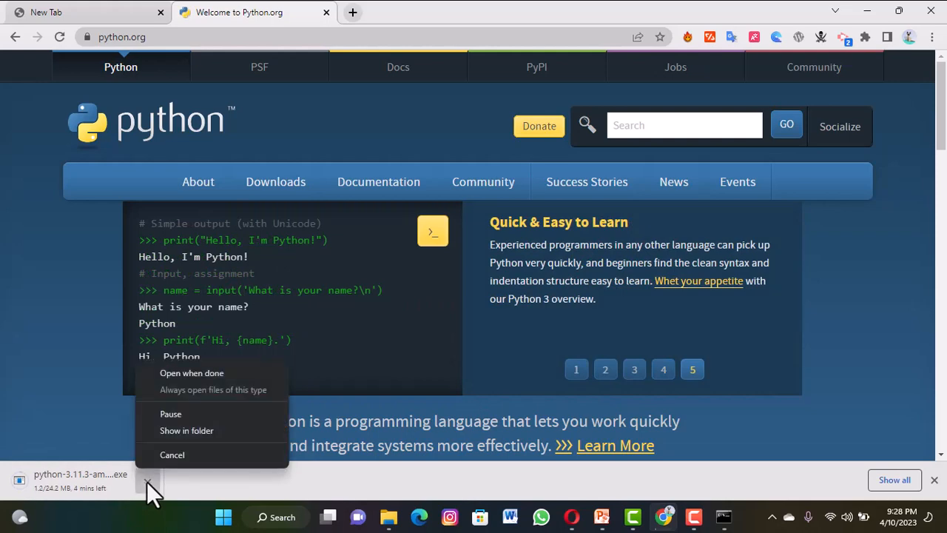
pyautogui.click(188, 478)
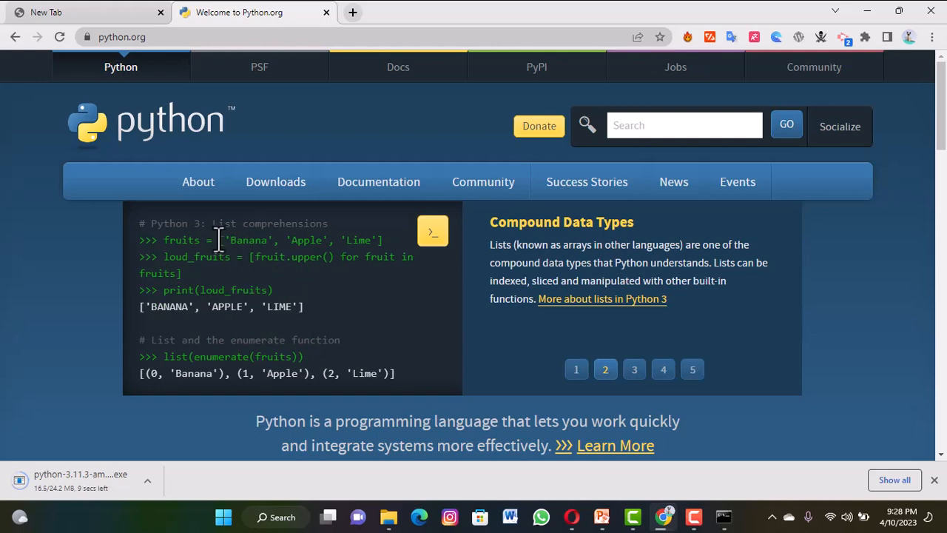
pyautogui.moveTo(218, 239); pyautogui.dragTo(378, 240)
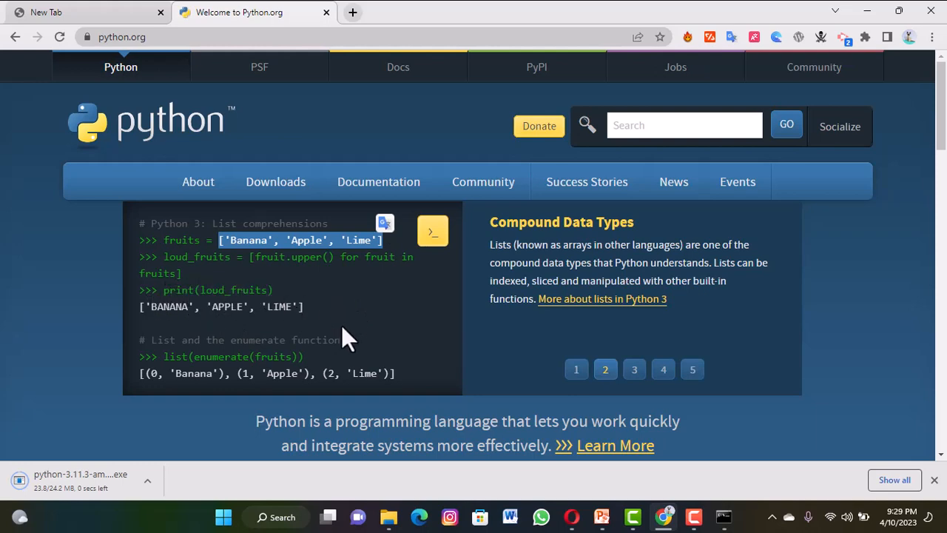
pyautogui.click(384, 306)
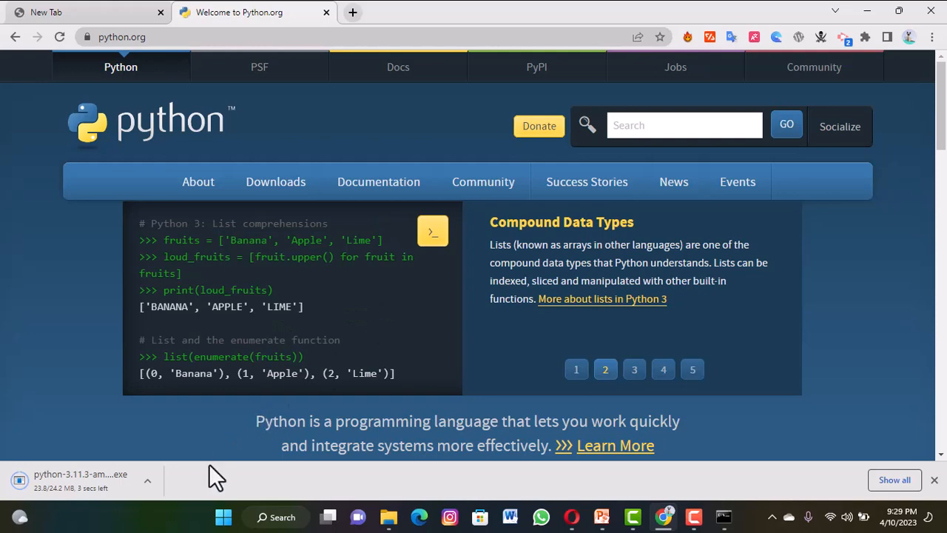
pyautogui.click(147, 481)
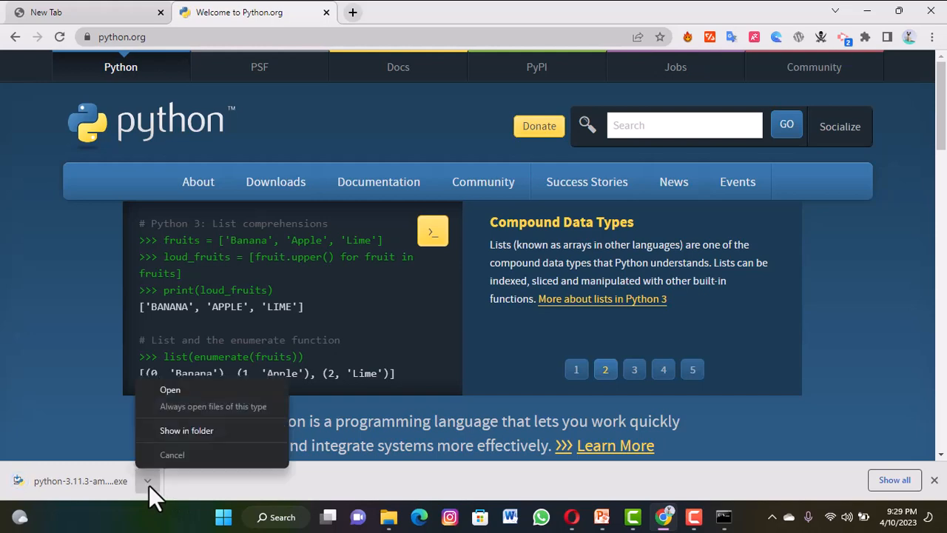
pyautogui.click(171, 391)
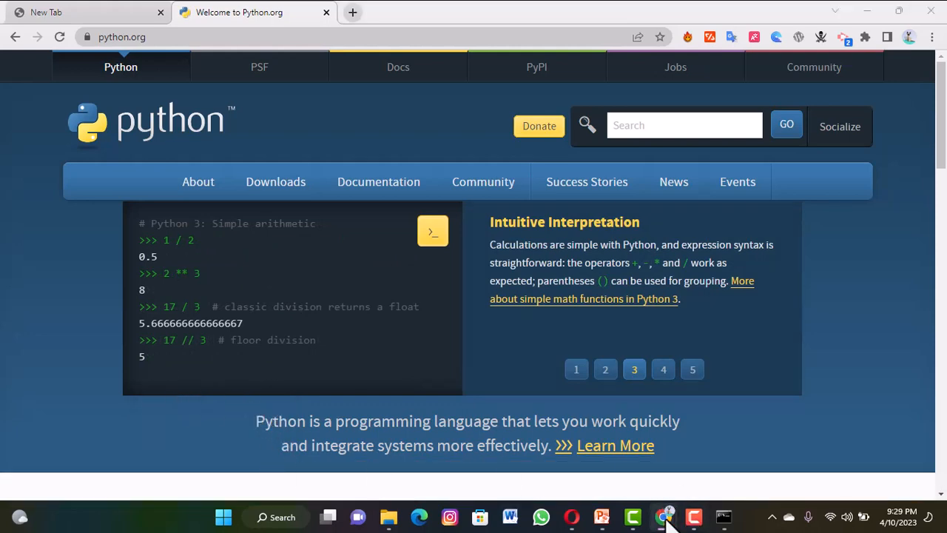
pyautogui.moveTo(667, 520)
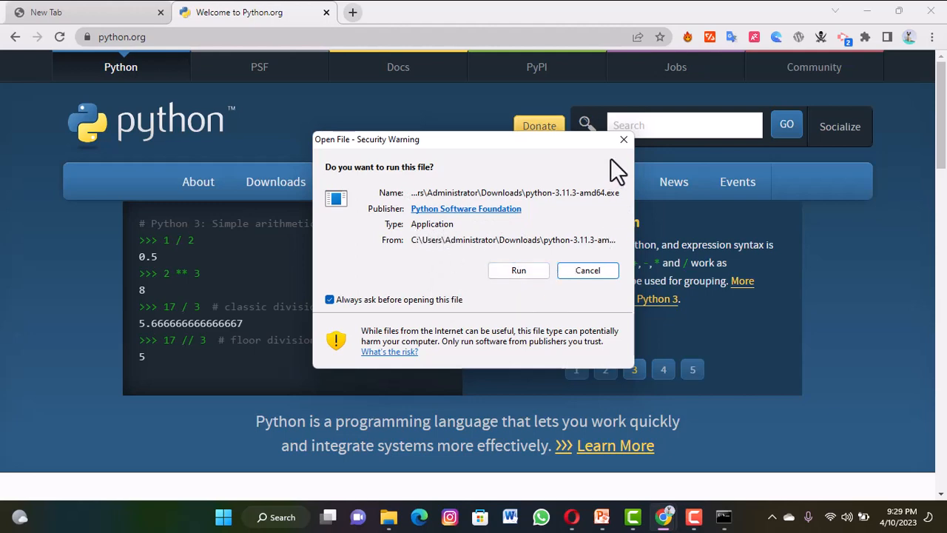
pyautogui.click(625, 140)
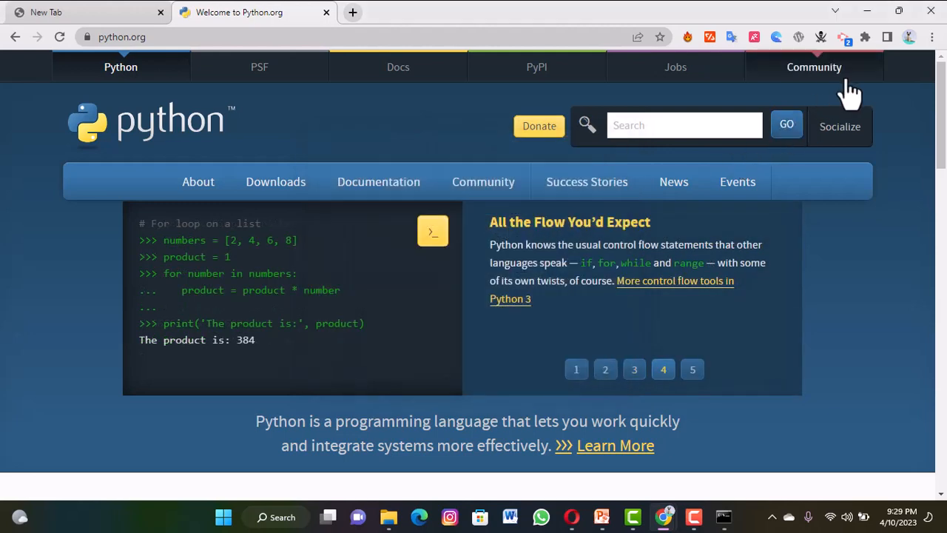
# Locate python-3.11.3-amd64.exe in its folder through the browser's download list and launch the installer.
pyautogui.click(933, 39)
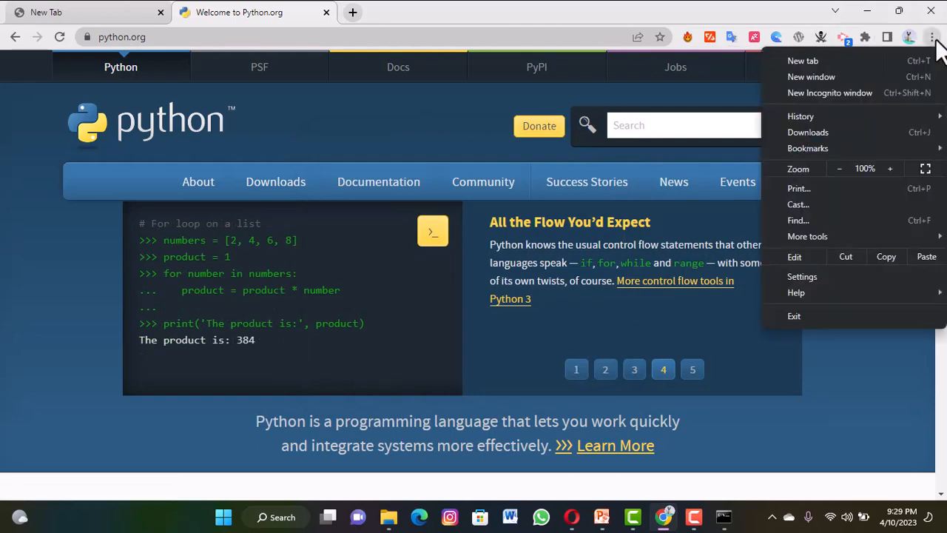
pyautogui.click(850, 132)
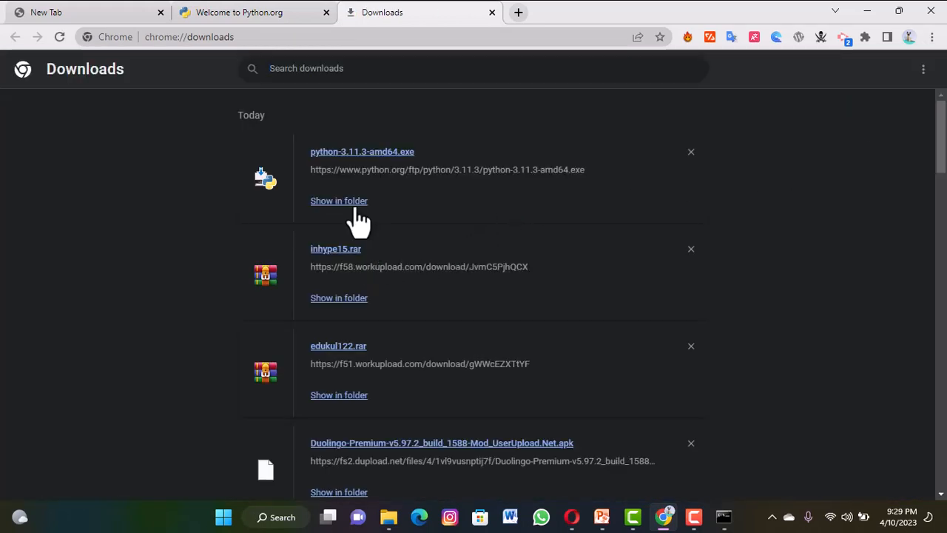
pyautogui.click(355, 208)
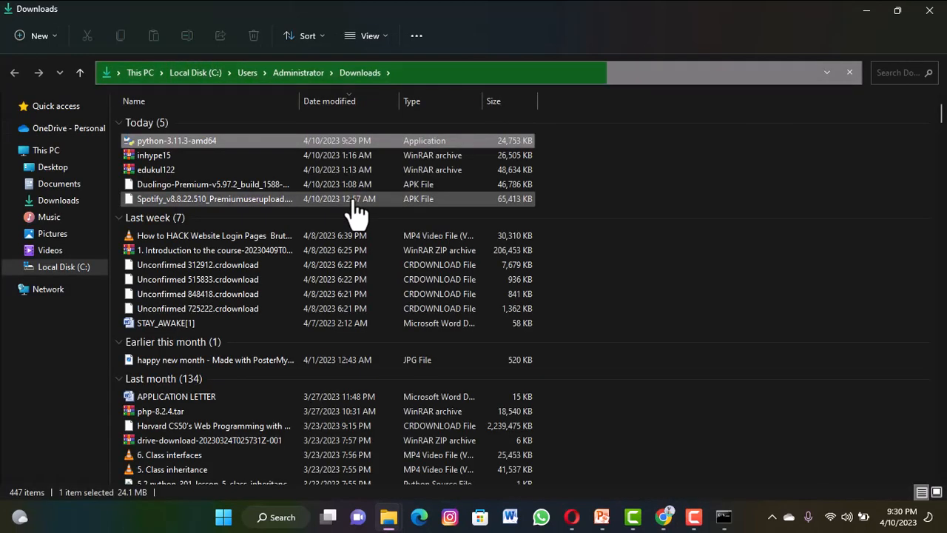
pyautogui.doubleClick(297, 138)
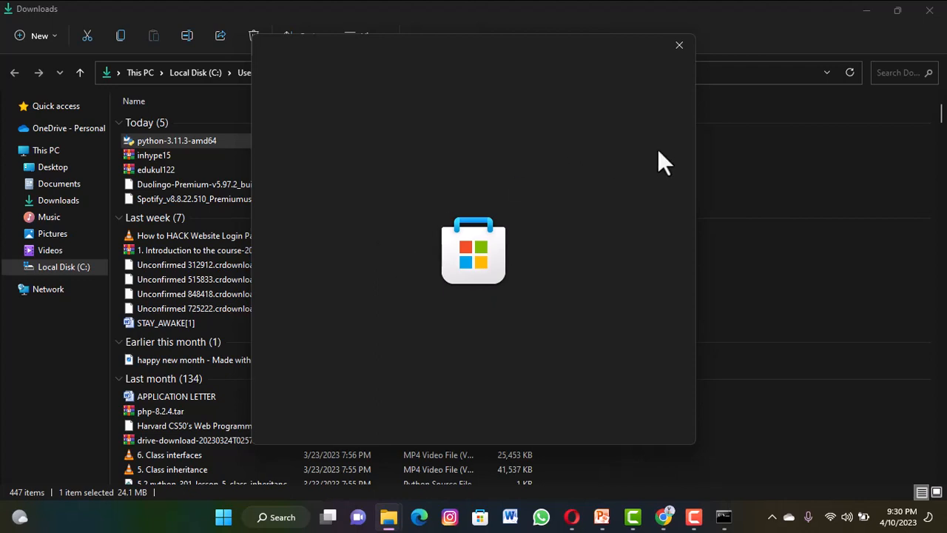
# Dismiss the Microsoft Store window covering the Python 3.11.3 setup and move the front setup window aside.
pyautogui.click(680, 46)
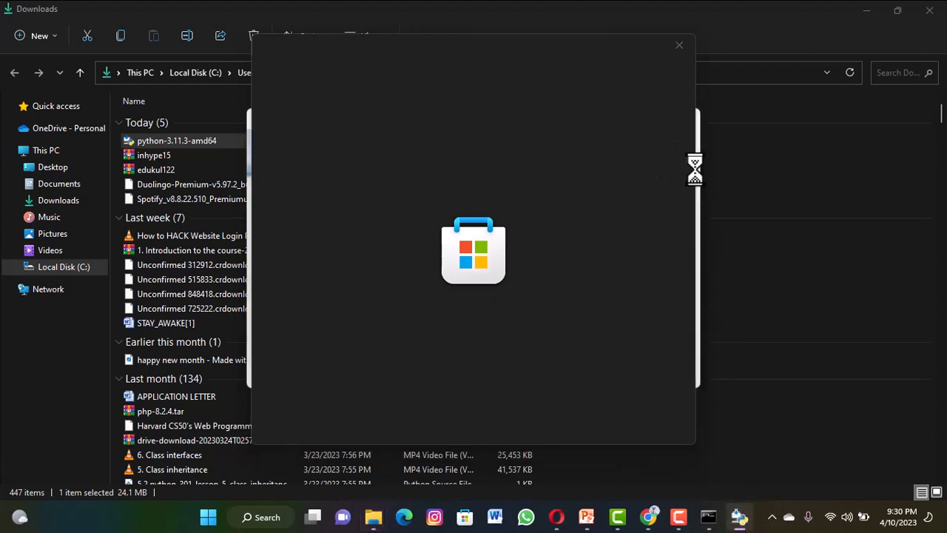
pyautogui.click(677, 43)
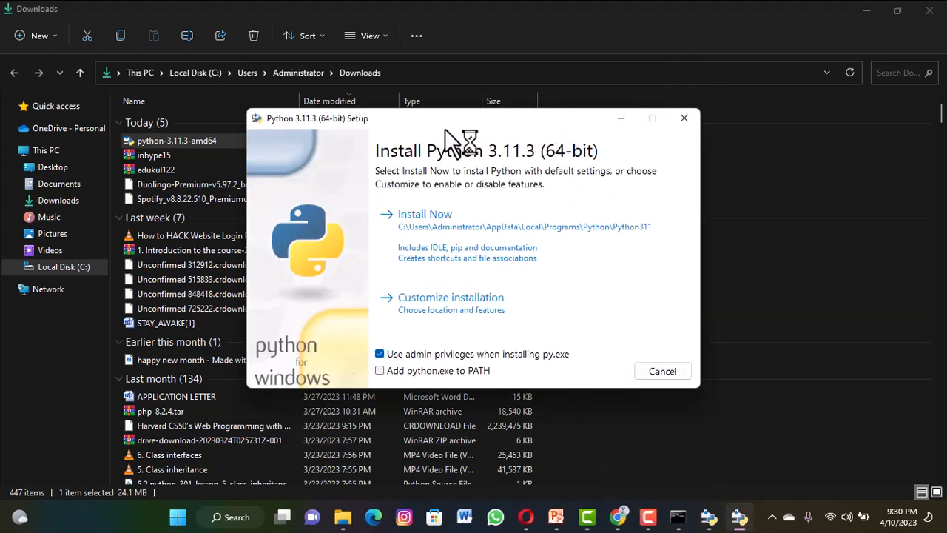
pyautogui.moveTo(445, 128); pyautogui.dragTo(388, 124)
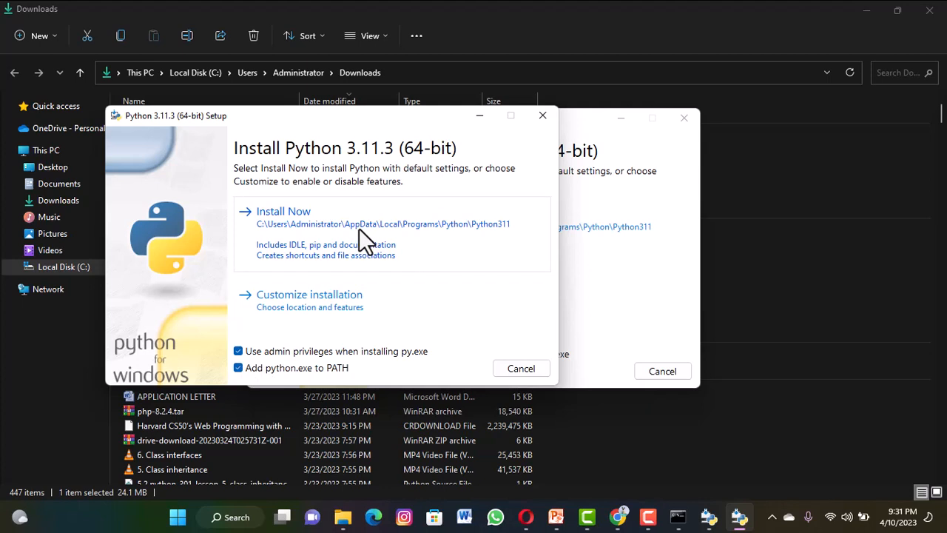
# Start the default Python 3.11.3 installation with python.exe added to PATH, and cancel the running setup.
pyautogui.click(411, 248)
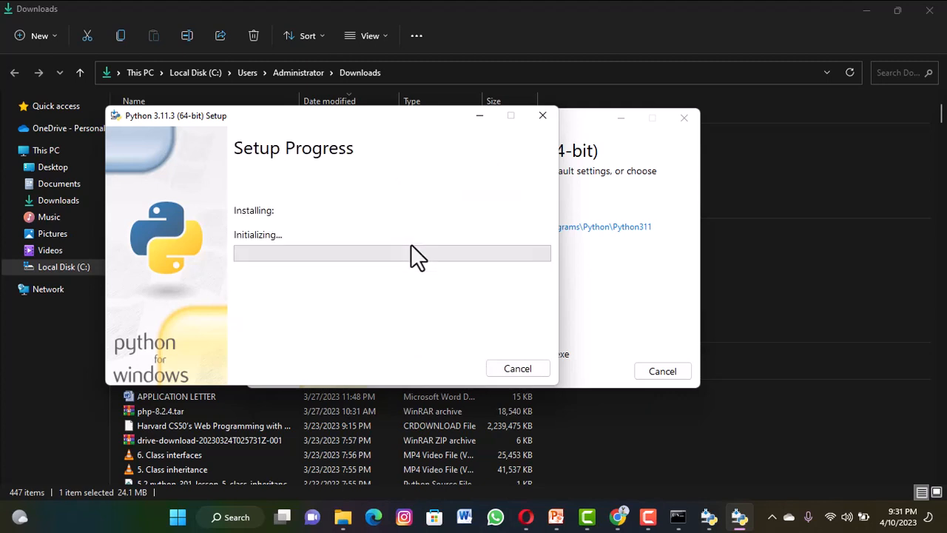
pyautogui.click(518, 367)
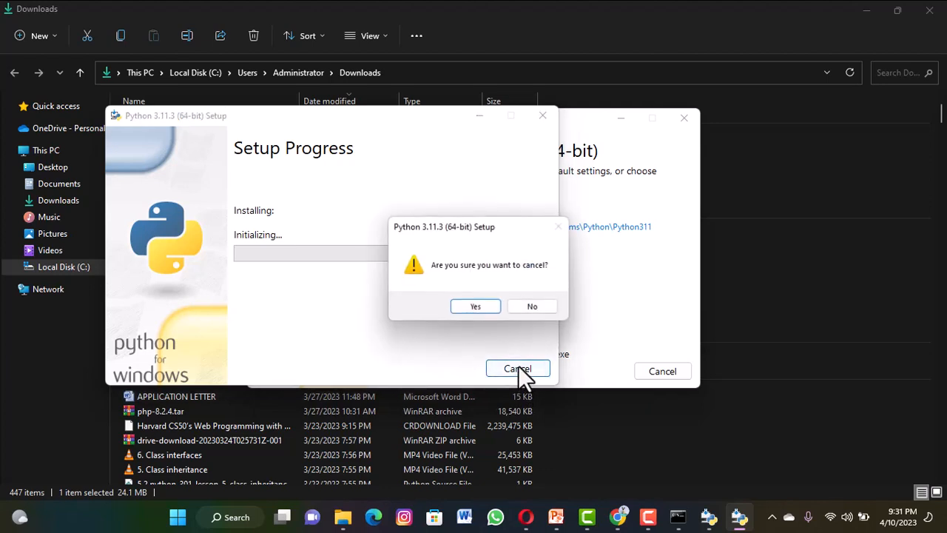
pyautogui.click(488, 308)
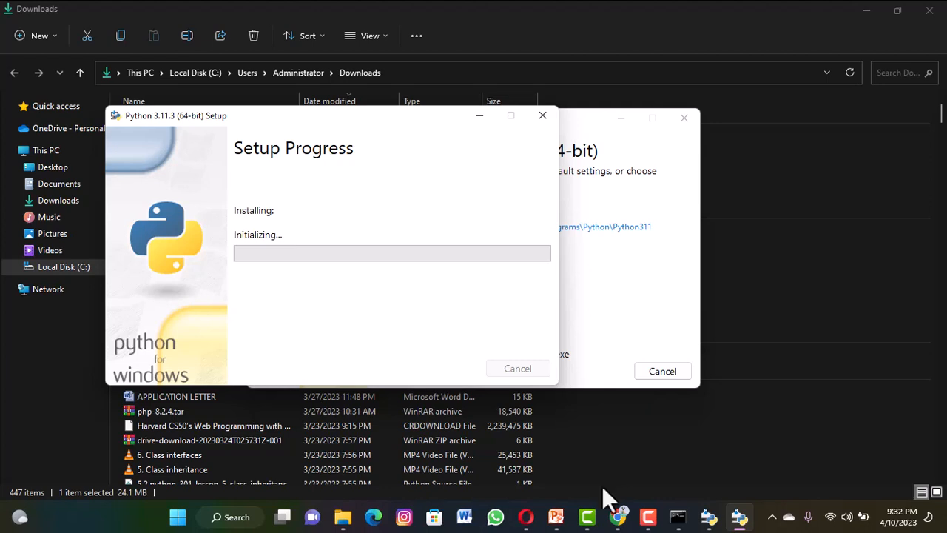
pyautogui.moveTo(635, 515)
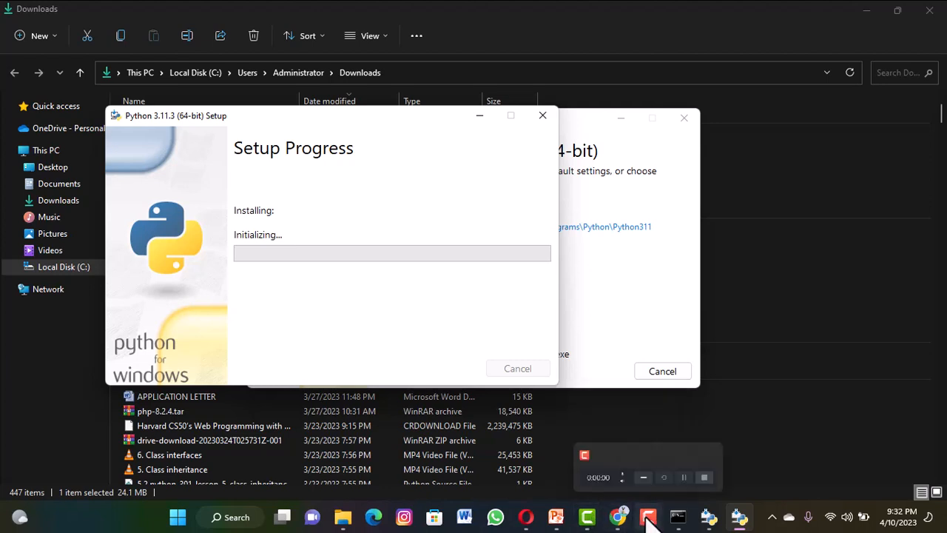